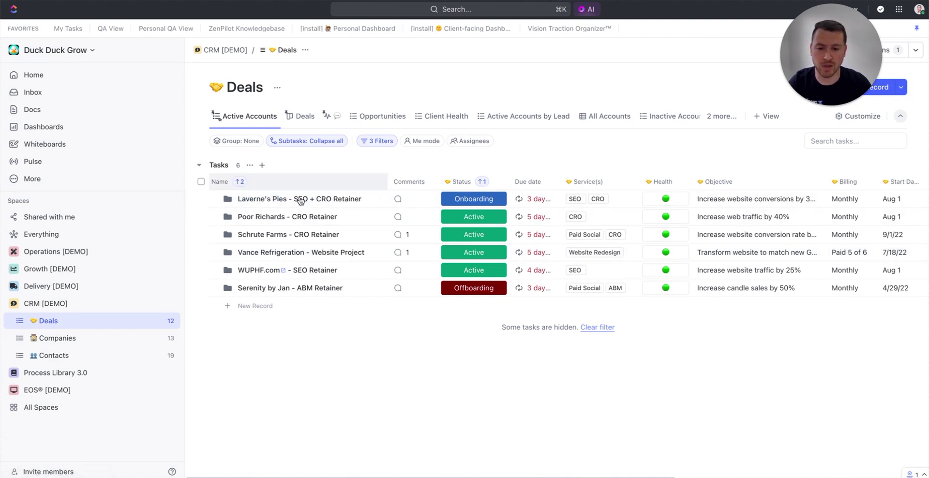
Review the Vance Refrigeration comments and activity feed, then glance at the Health choices without changing them.
left_click(398, 253)
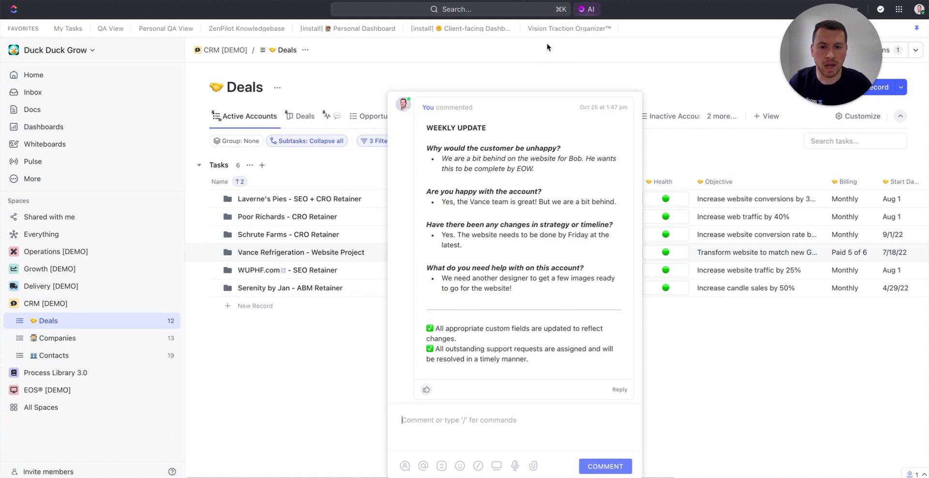
left_click(517, 71)
left_click(332, 116)
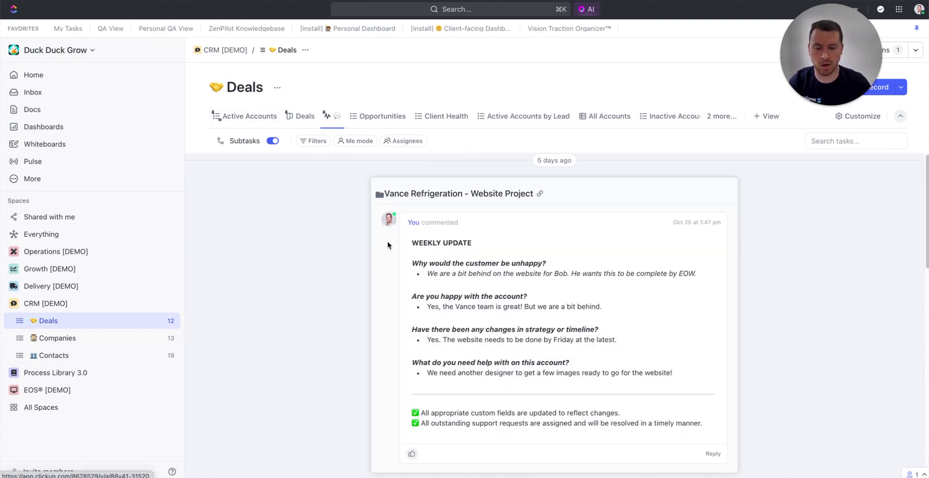
scroll(484, 355, "down", 2)
scroll(485, 355, "down", 3)
scroll(543, 304, "up", 5)
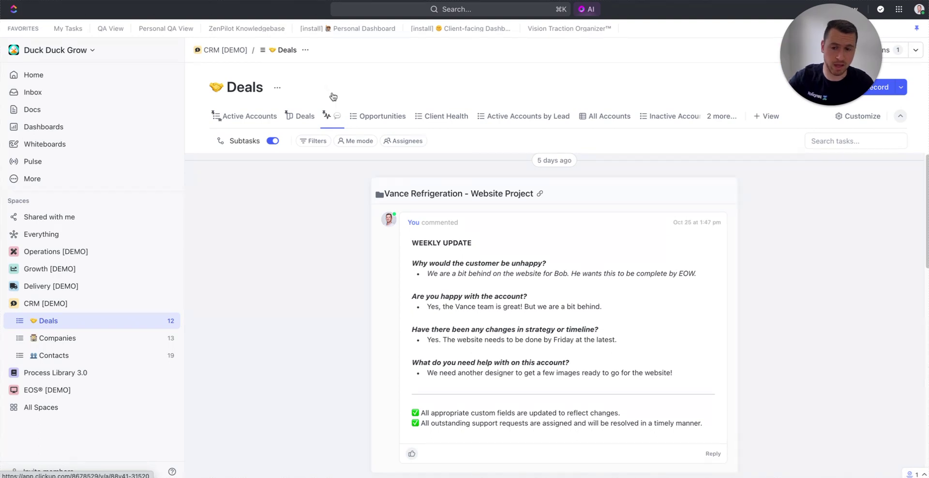
left_click(249, 116)
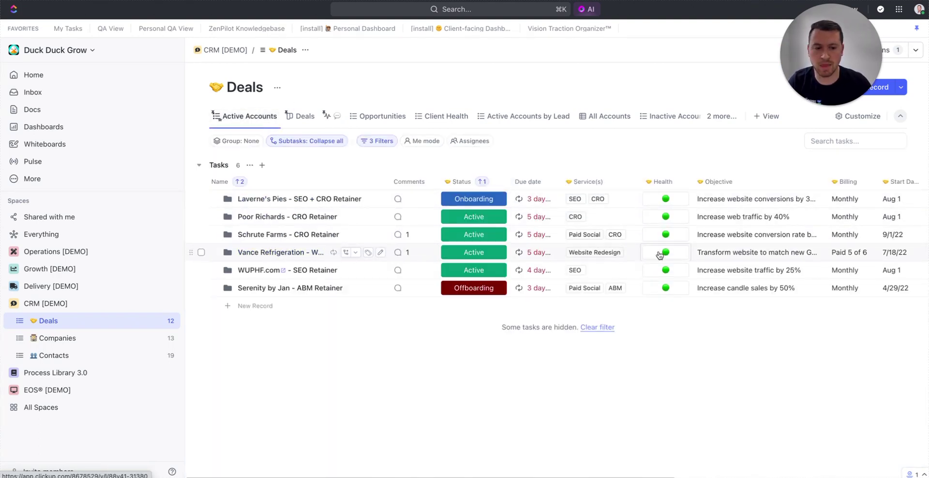
left_click(667, 201)
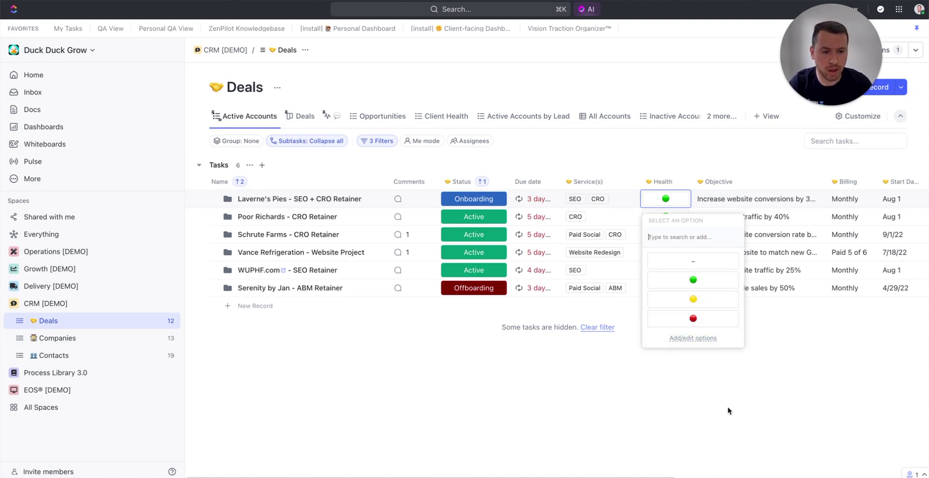
left_click(524, 357)
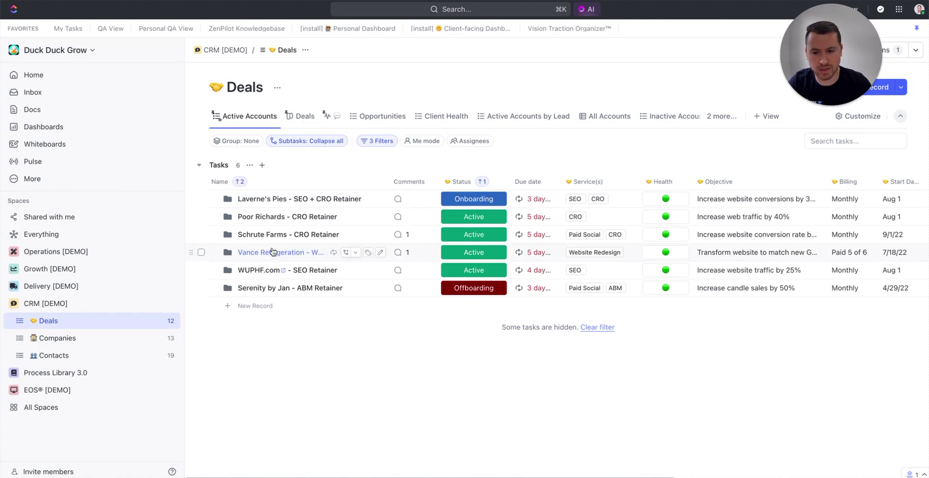
Reread the Friday deadline in Vance's weekly update, then set Vance Refrigeration's Health to yellow.
left_click(399, 252)
left_click_drag(441, 234, 493, 248)
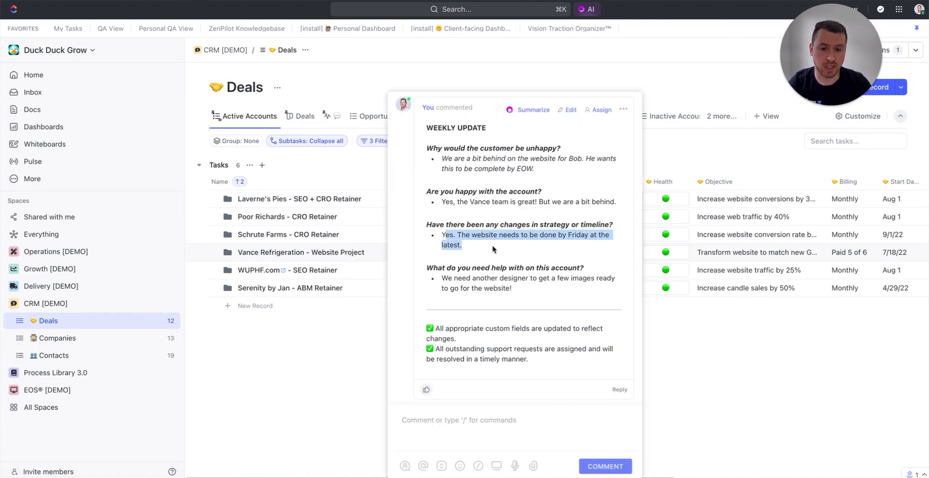
left_click(461, 337)
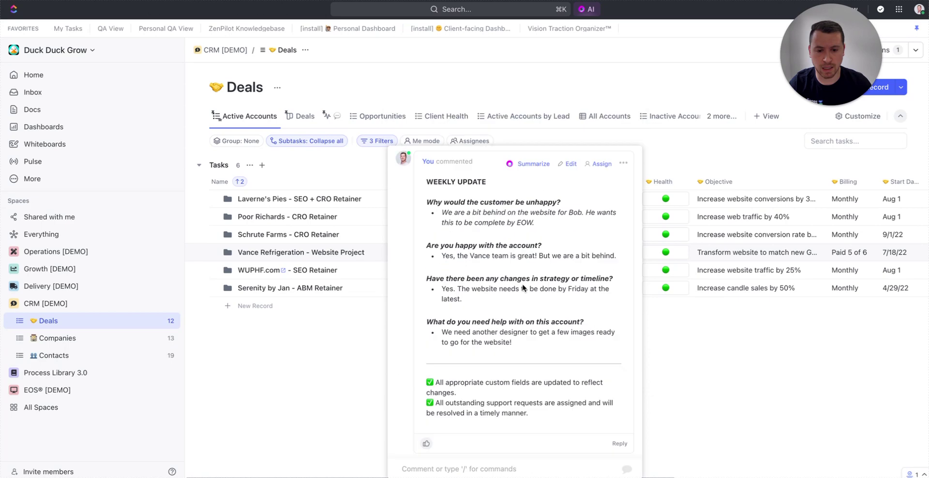
left_click(335, 338)
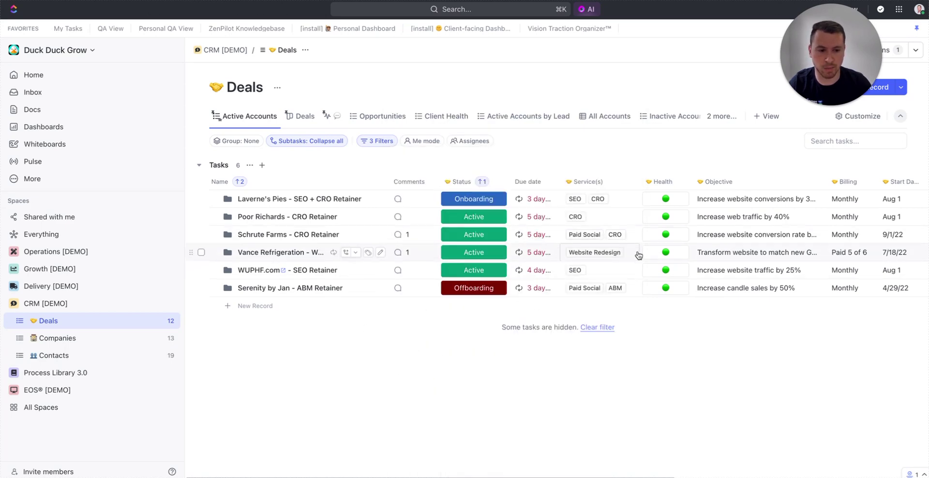
left_click(668, 252)
left_click(692, 352)
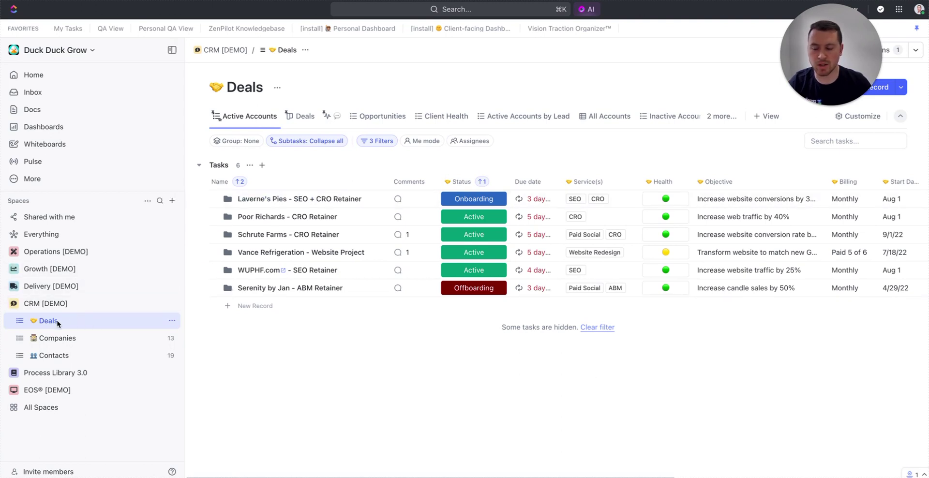
left_click(170, 321)
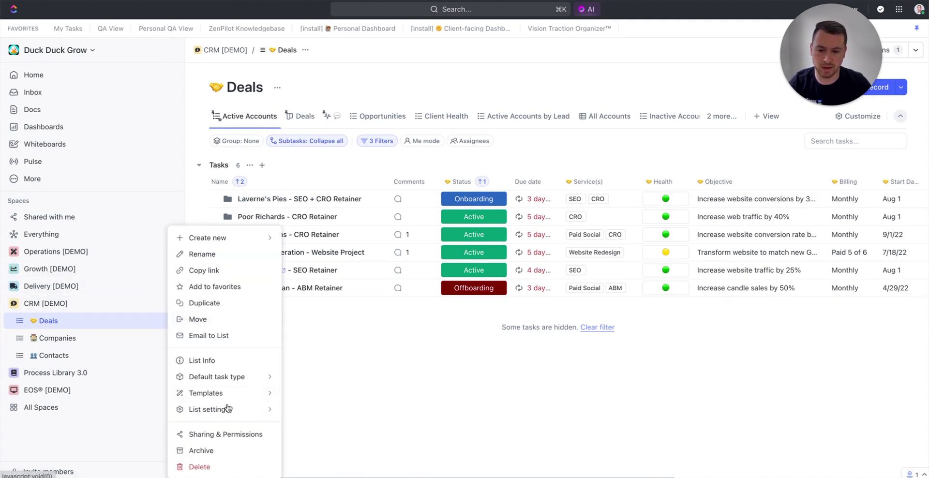
mouse_move(222, 410)
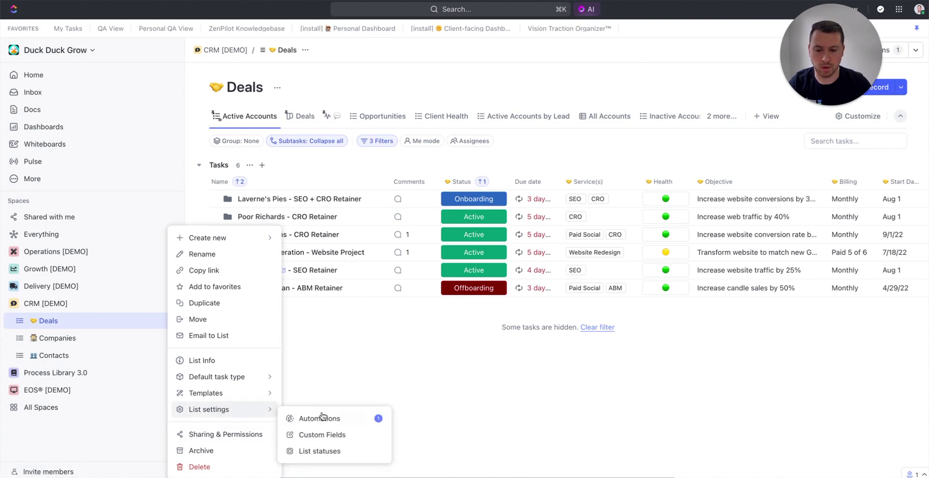
mouse_move(377, 418)
left_click(434, 364)
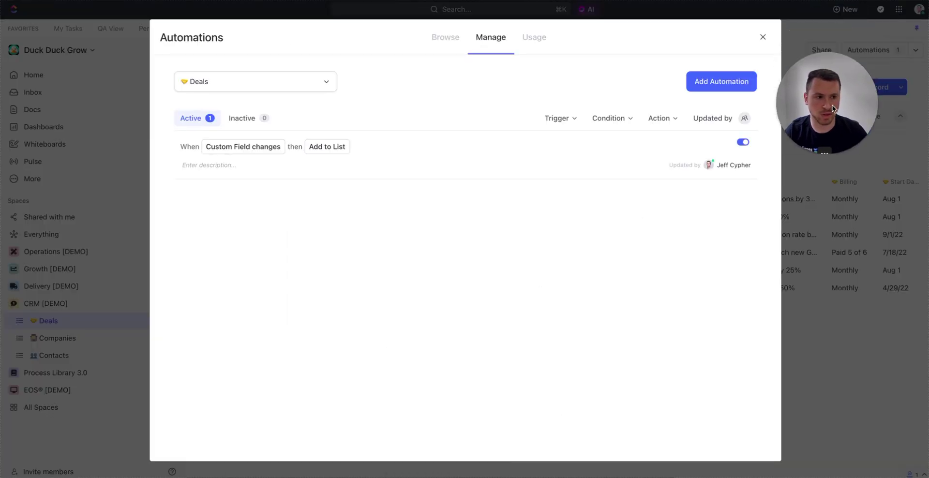
left_click_drag(832, 144, 858, 31)
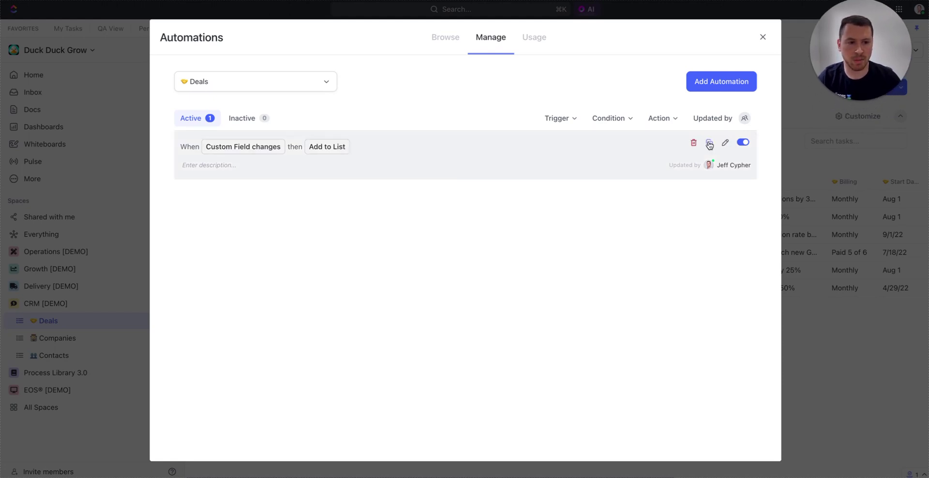
left_click(725, 143)
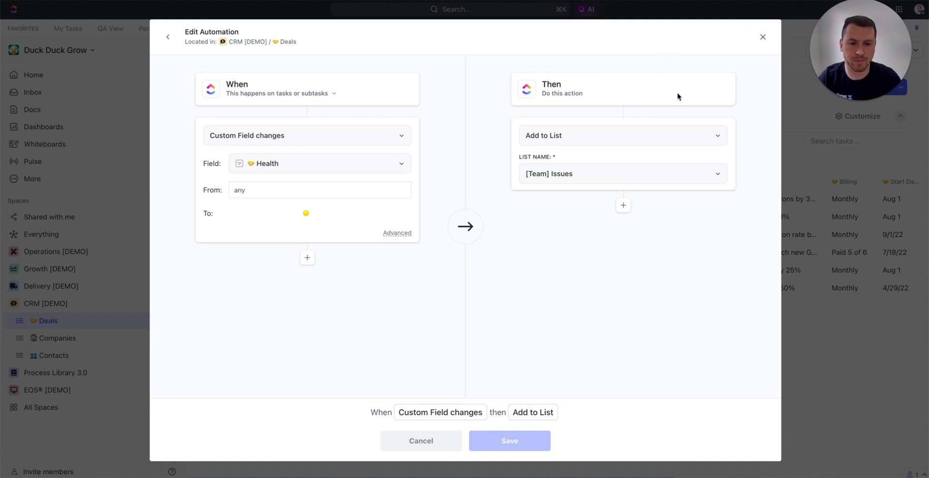
left_click(762, 38)
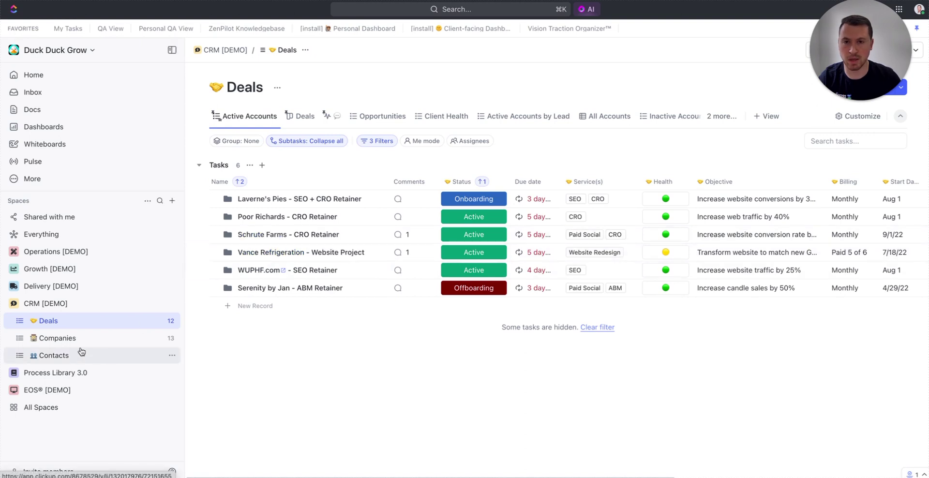
Expand the EOS® [DEMO] space and open its [Team] Issues list.
left_click(73, 389)
scroll(73, 304, "down", 3)
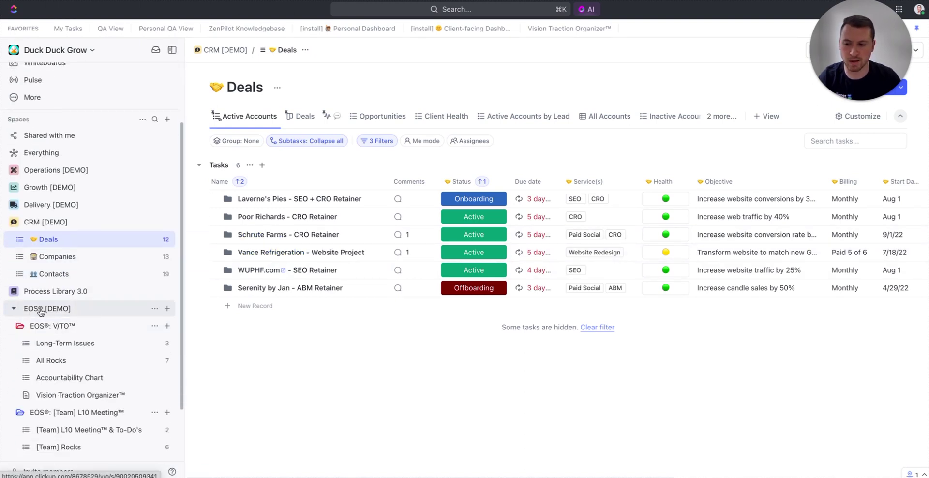
scroll(63, 329, "down", 3)
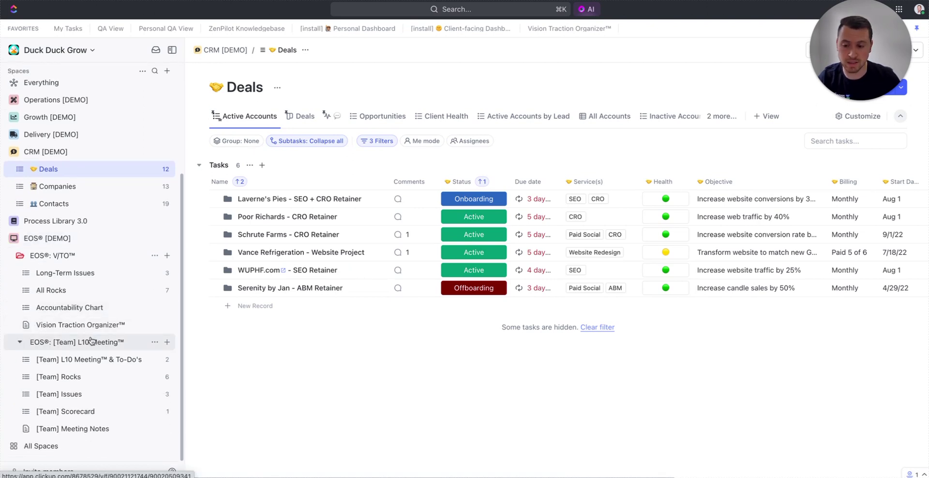
left_click(76, 392)
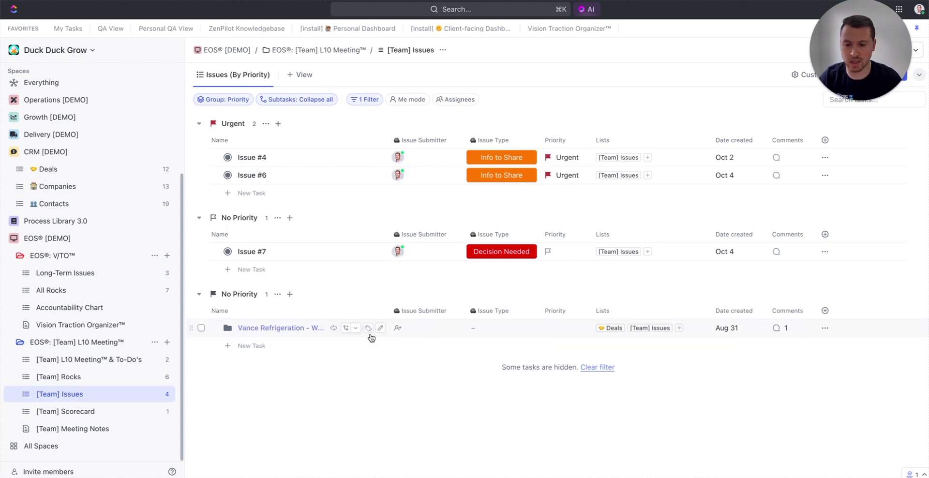
Remove the [Team] Issues chip from the Vance Refrigeration task's Lists cell, then return to Deals.
left_click(282, 328)
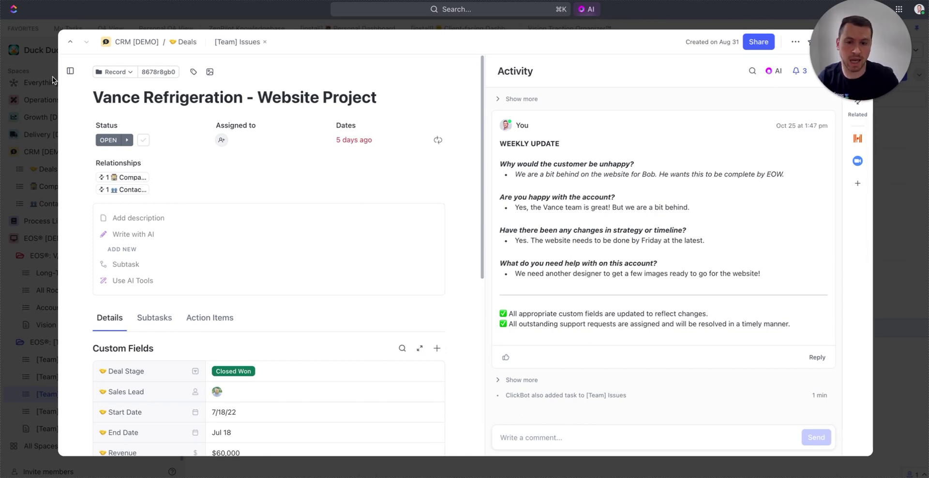
left_click(30, 67)
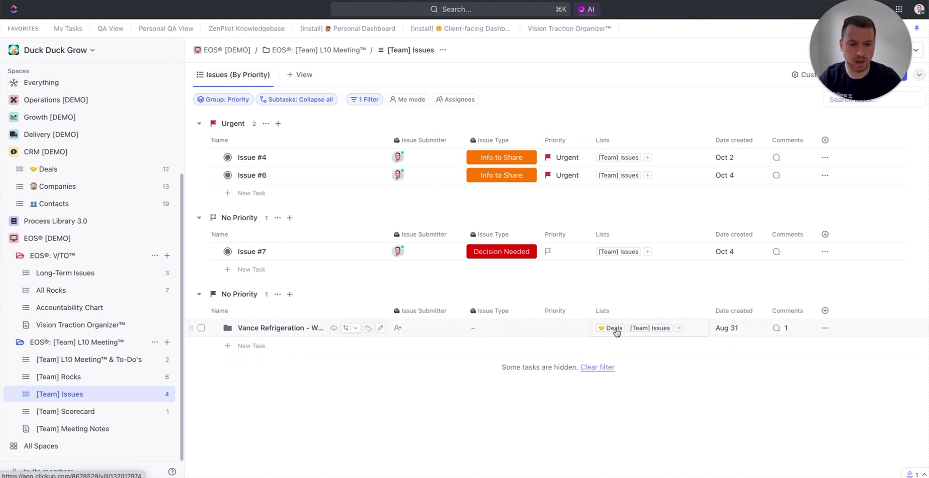
left_click(669, 328)
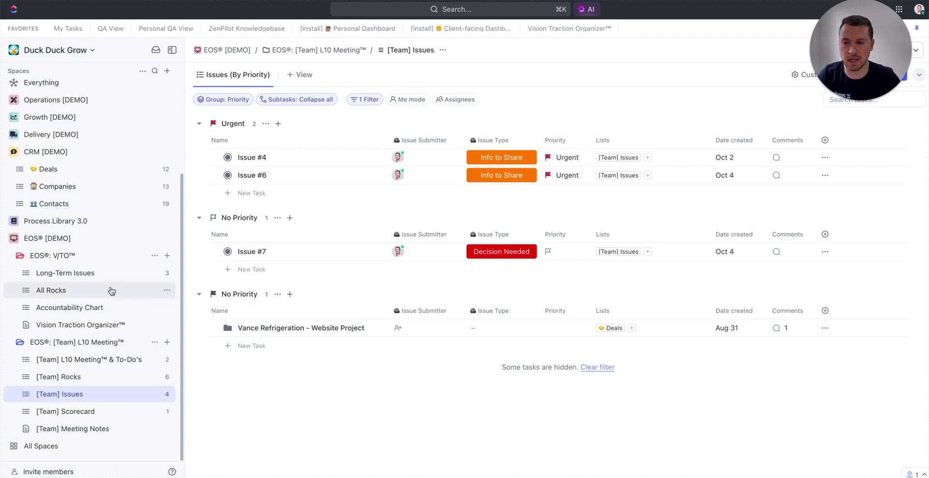
scroll(73, 280, "up", 3)
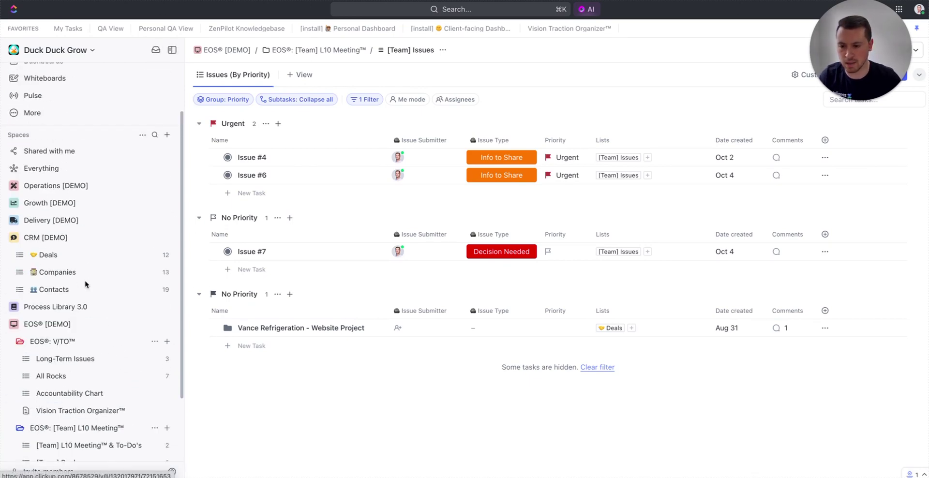
left_click(48, 256)
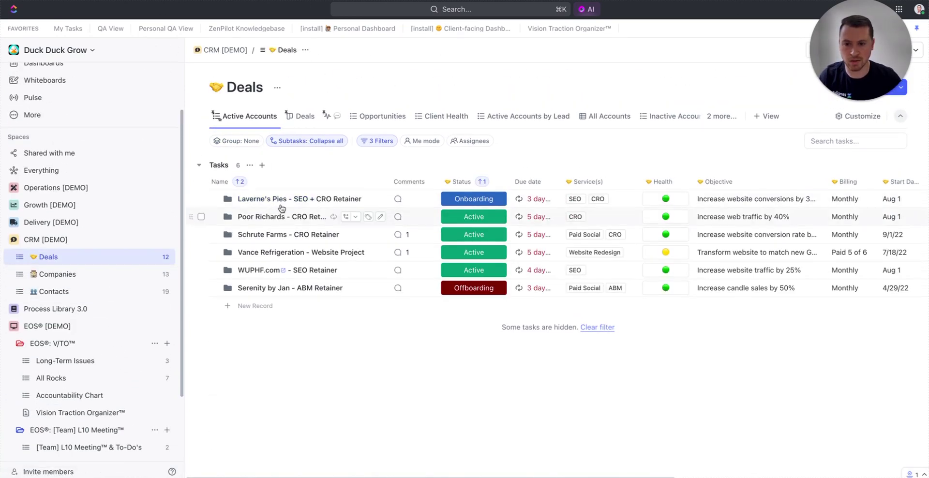
scroll(82, 368, "down", 4)
left_click(59, 394)
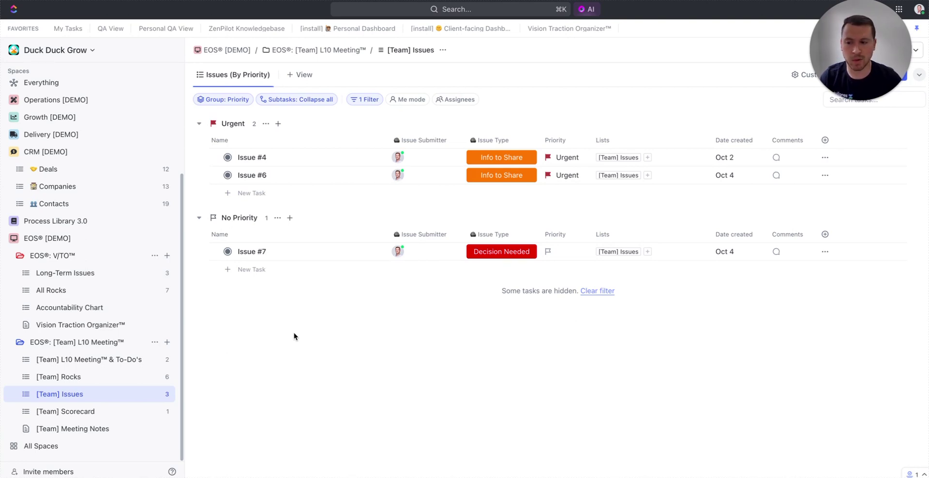
scroll(73, 239, "up", 3)
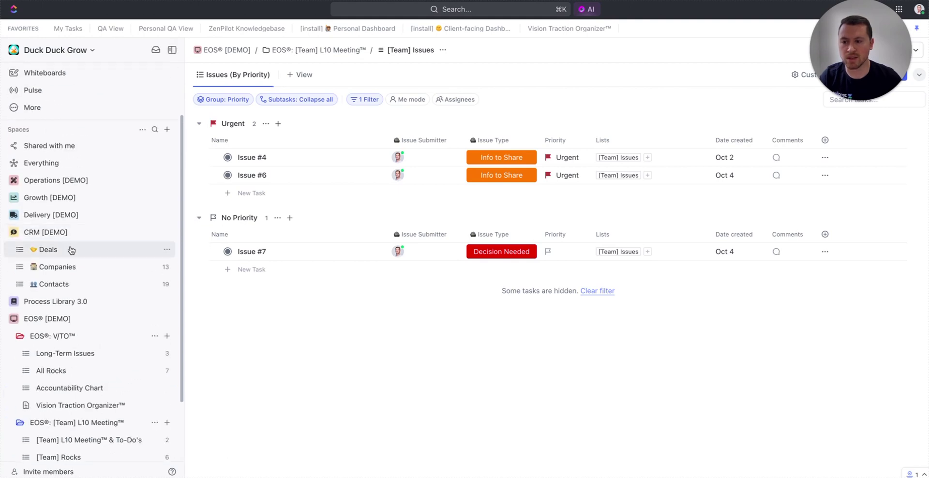
left_click(72, 250)
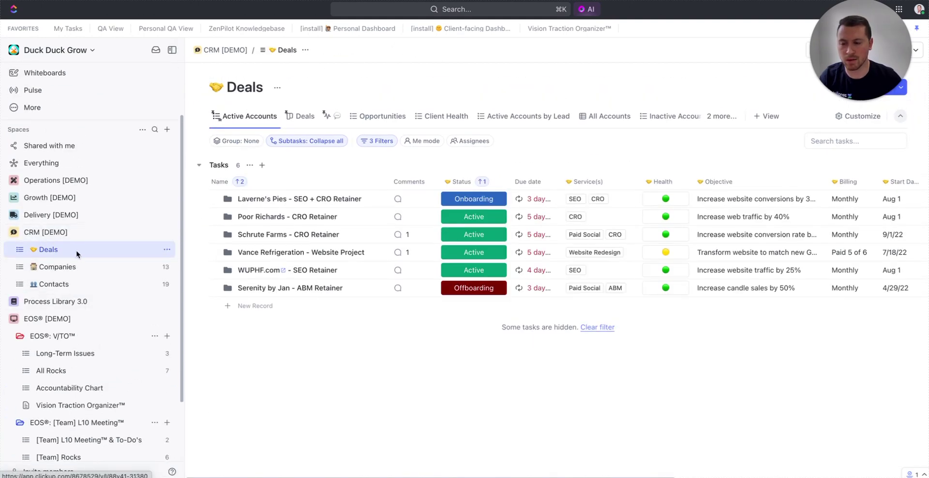